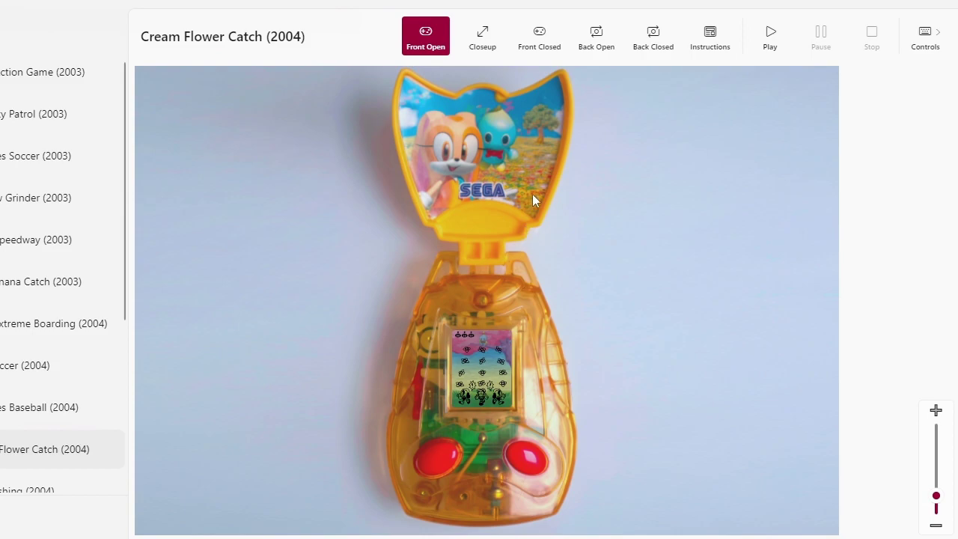
View the toy's closed front and its opened and closed back, then return to the open front
left_click(539, 37)
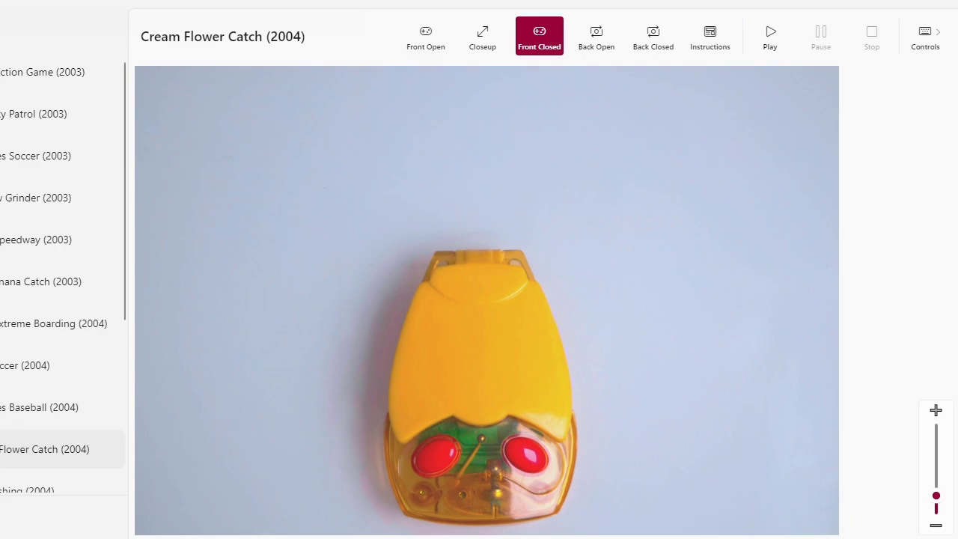
left_click(608, 41)
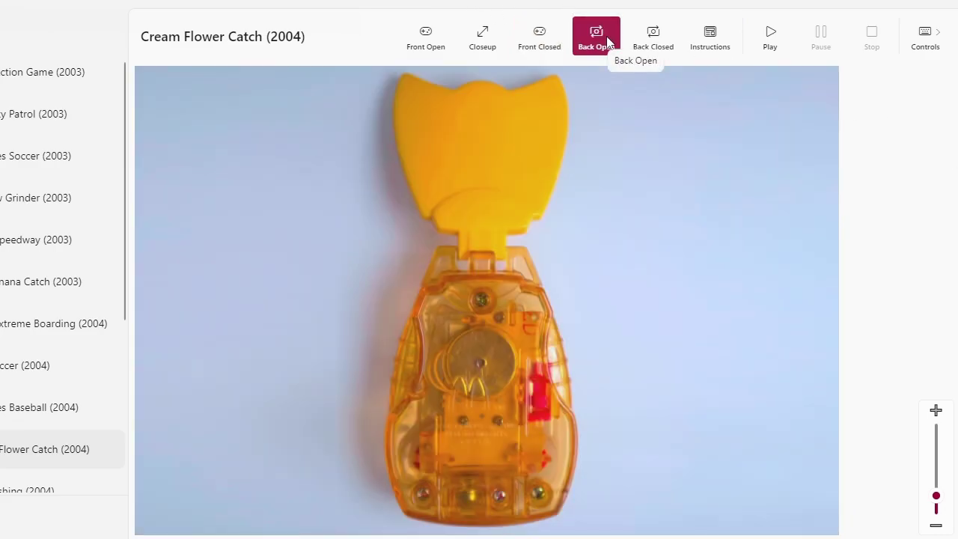
left_click(653, 43)
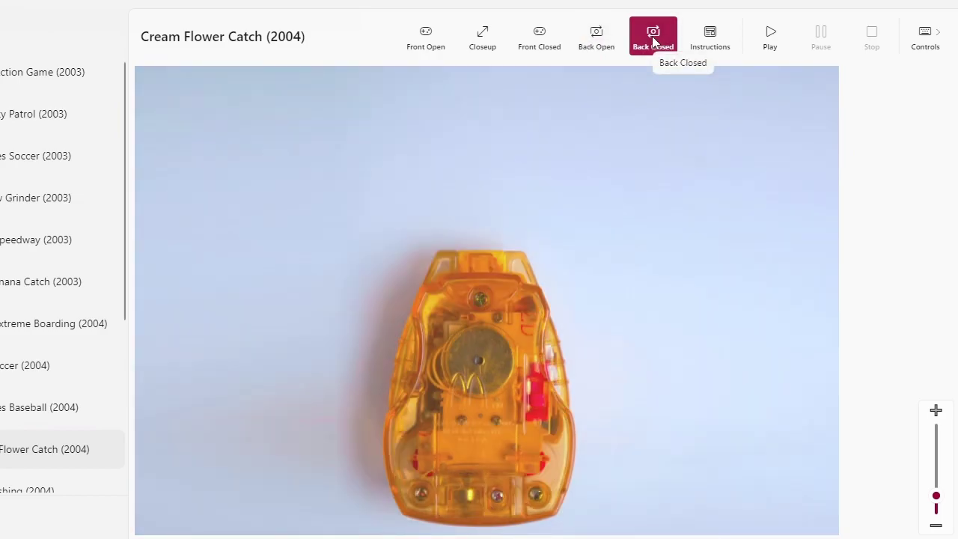
left_click(426, 35)
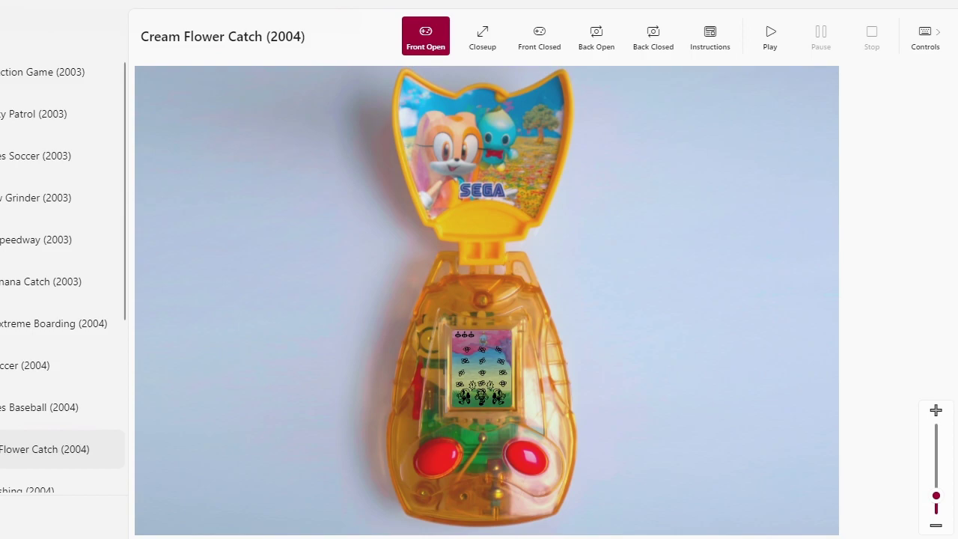
Read the Cream Flower Catch instructions and Left/Right Arrow controls, then show the screen close-up
left_click(709, 33)
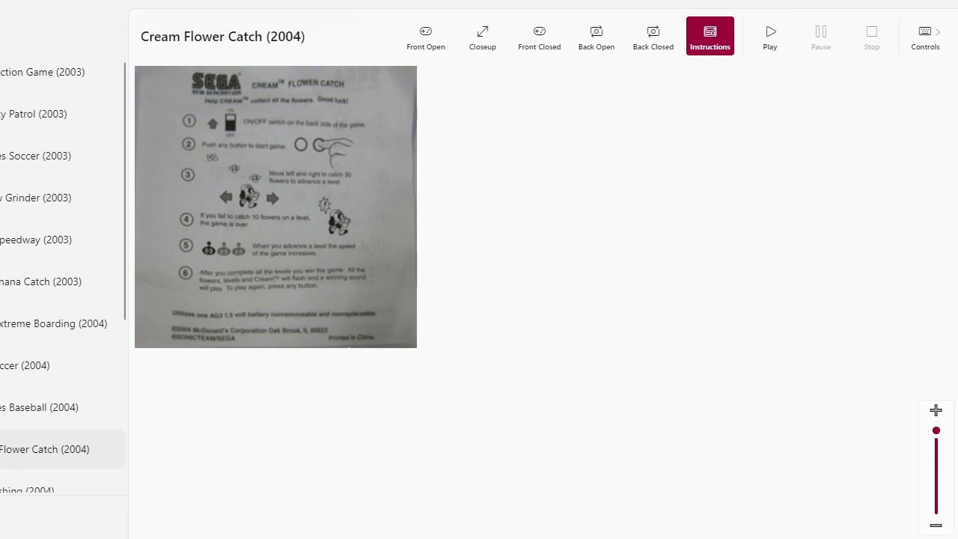
left_click(927, 36)
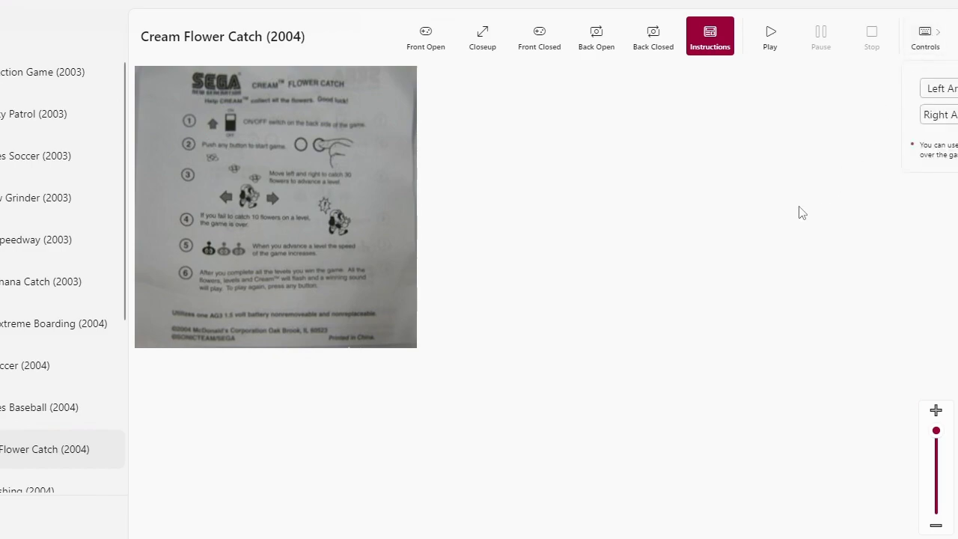
left_click(483, 31)
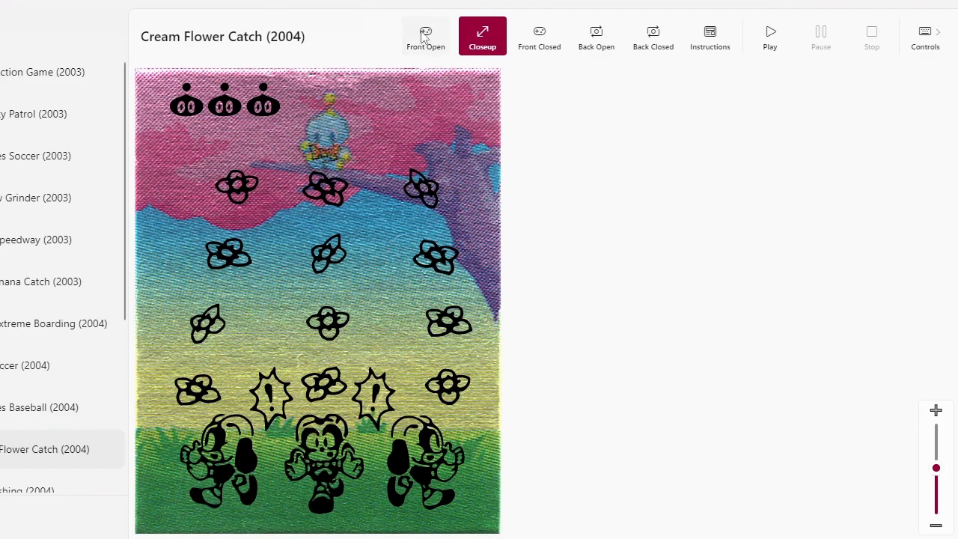
Return to the open front view, start the game with Play, and watch it in Closeup
left_click(447, 47)
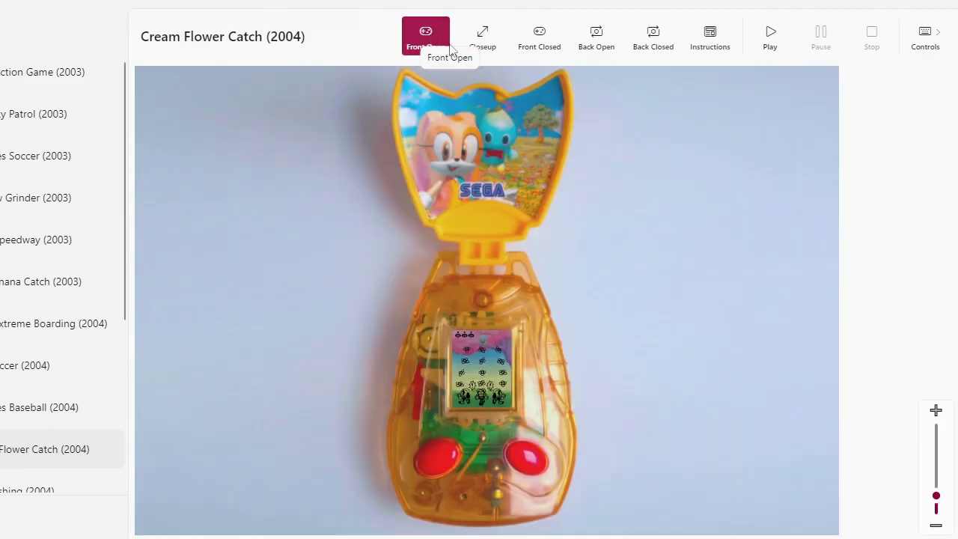
left_click(771, 36)
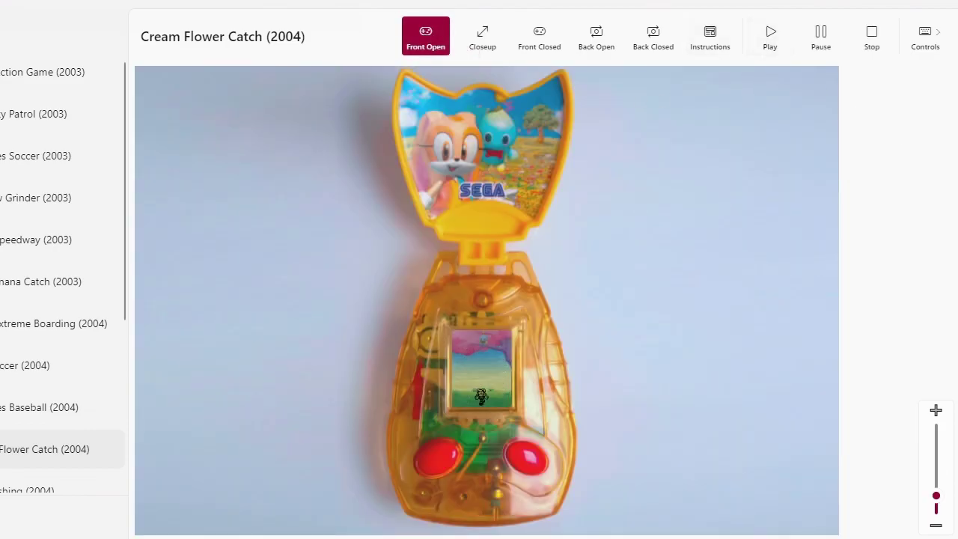
left_click(488, 37)
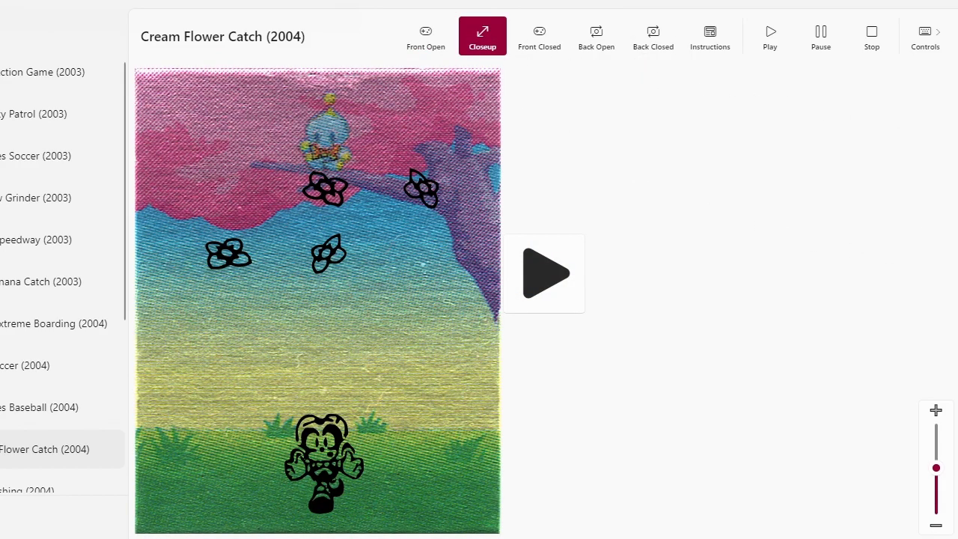
left_click(539, 267)
Steer Cream left and right with the arrow keys to catch the first falling flowers
key("Left")
key("Right")
key("Right")
key("Left")
key("Left")
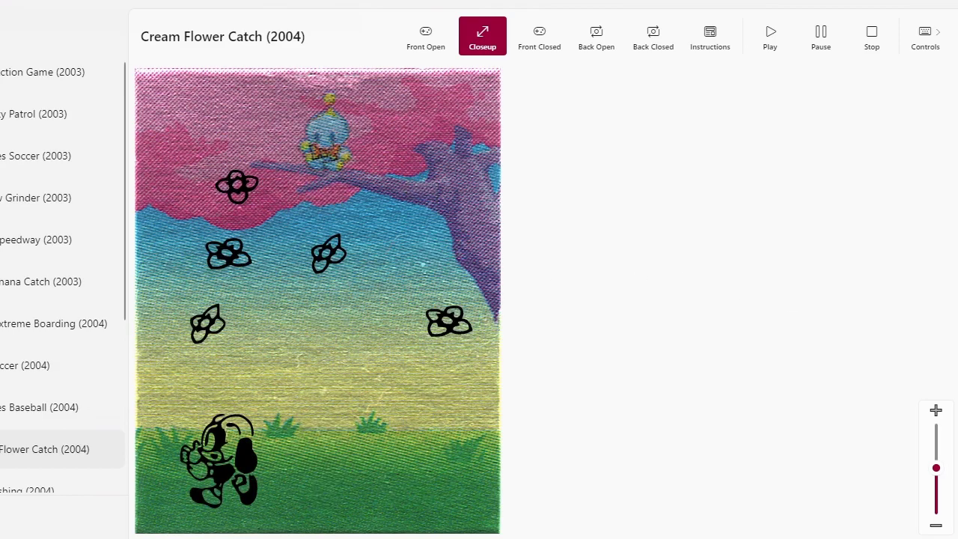
key("Right")
key("Right")
key("Left")
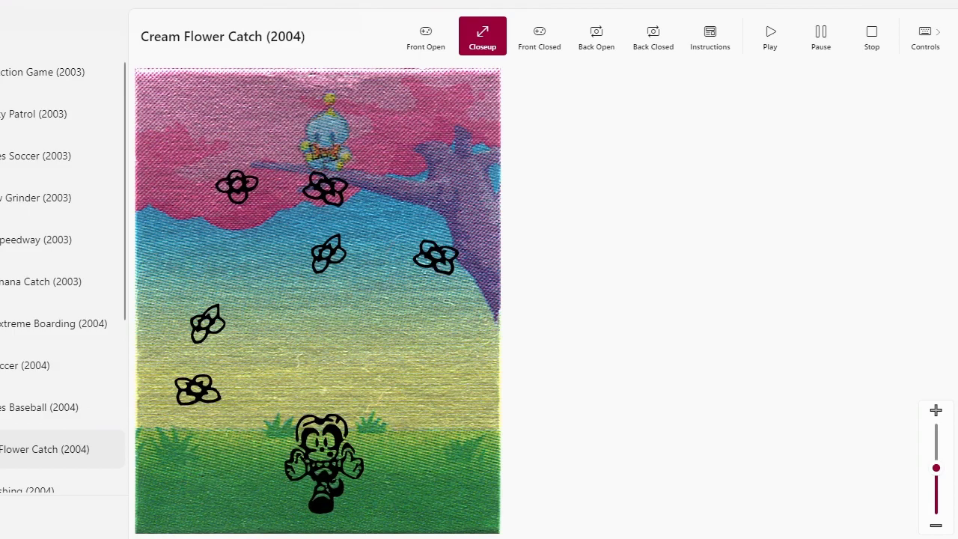
key("Left")
key("Right")
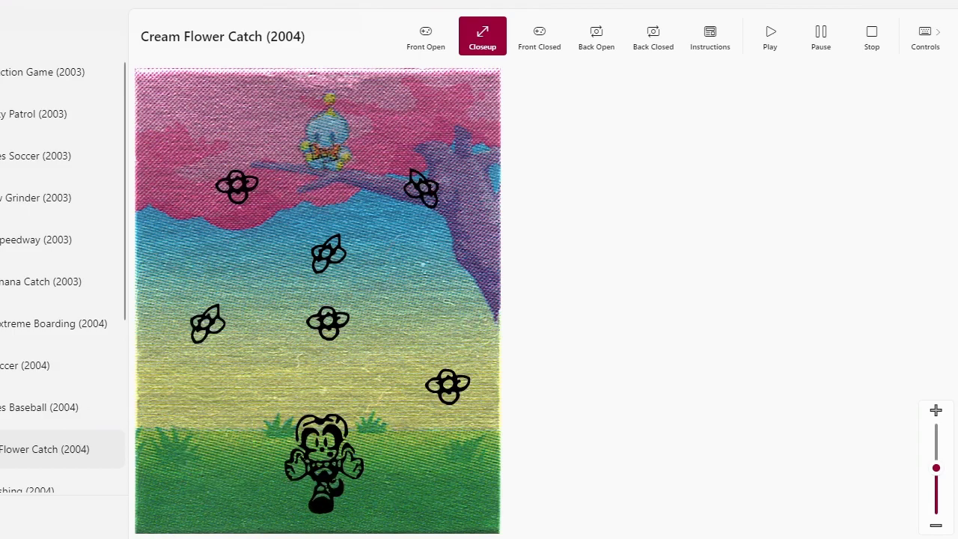
key("Right")
key("Left")
key("Left")
key("Right")
key("Right")
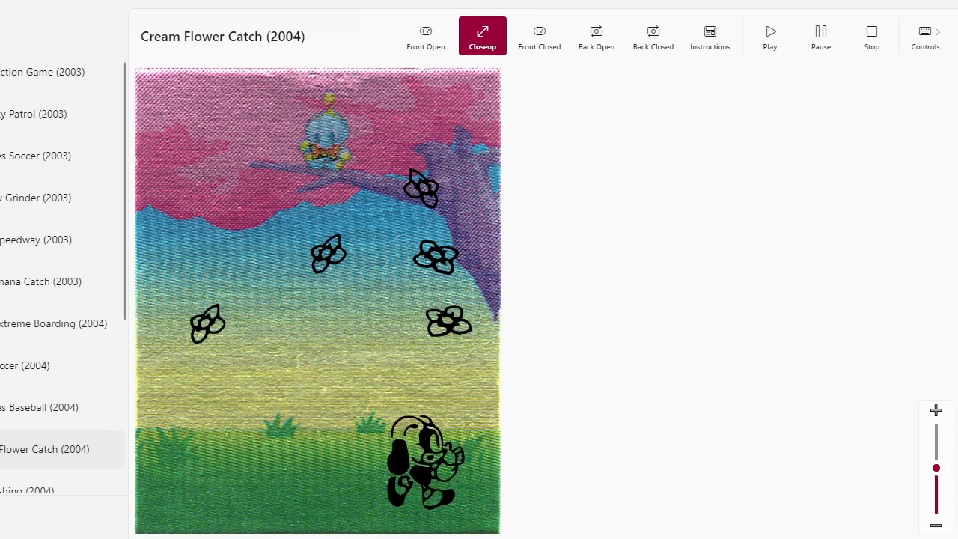
key("Left")
key("Left")
key("Right")
key("Right")
key("Left")
key("Left")
key("Right")
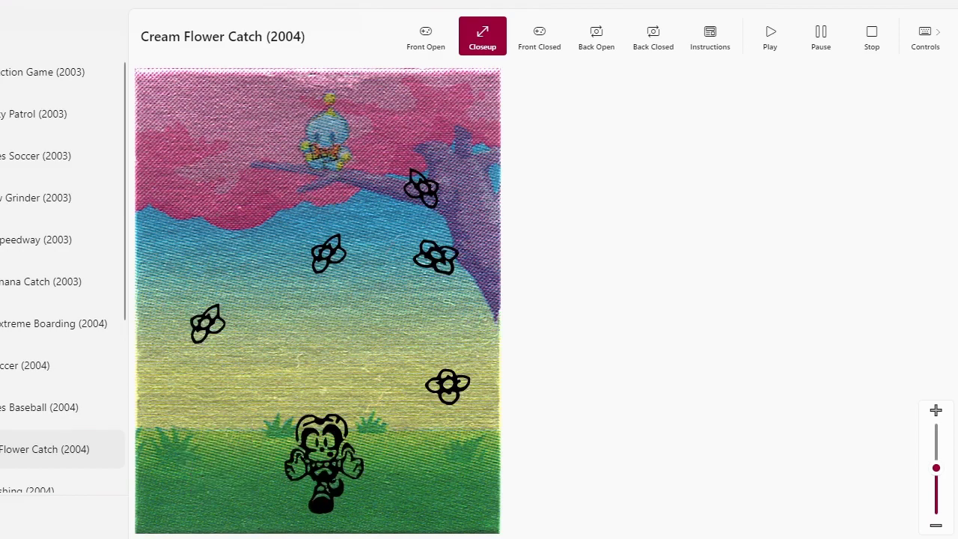
key("Right")
key("Left")
key("Left")
key("Right")
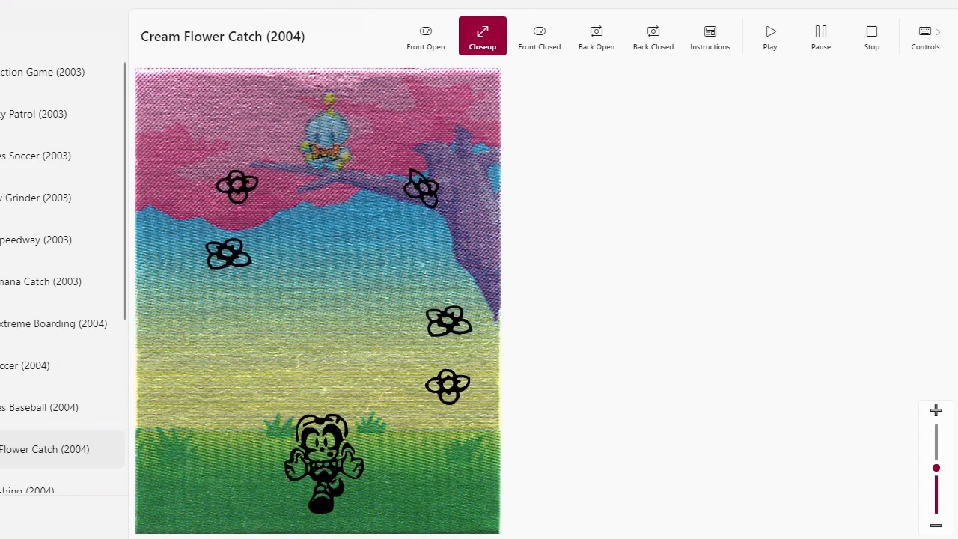
key("Right")
key("Left")
key("Left")
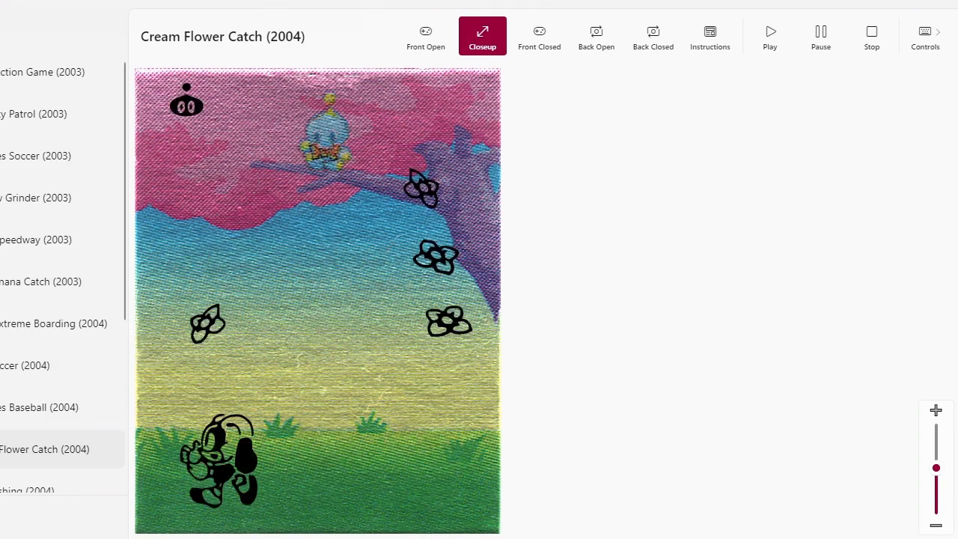
key("Right")
key("Right")
key("Left")
Keep catching flowers by shifting Cream between the left, centre and right lanes
key("Left")
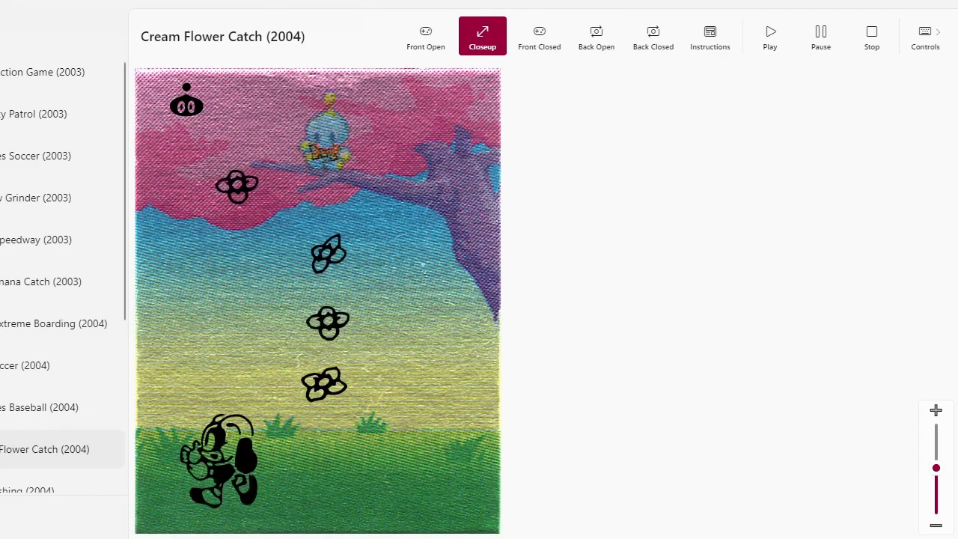
key("Right")
key("Left")
key("Right")
key("Right")
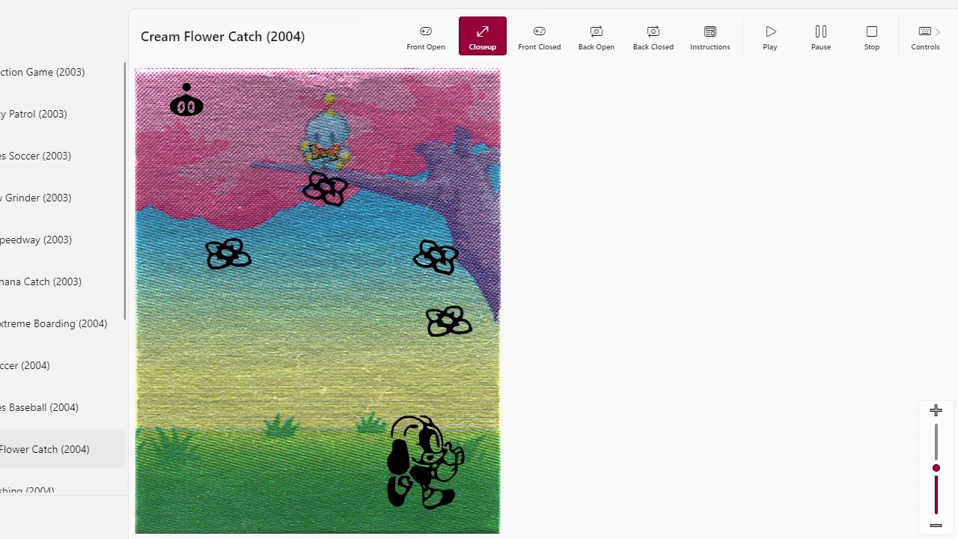
key("Left")
key("Left")
key("Right")
key("Left")
key("Right")
key("Right")
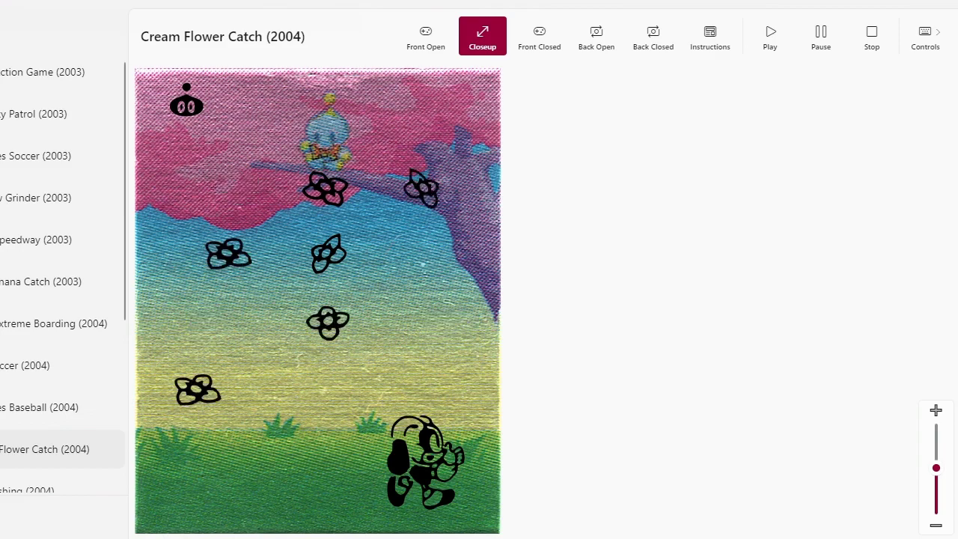
key("Left")
key("Left")
key("Right")
key("Left")
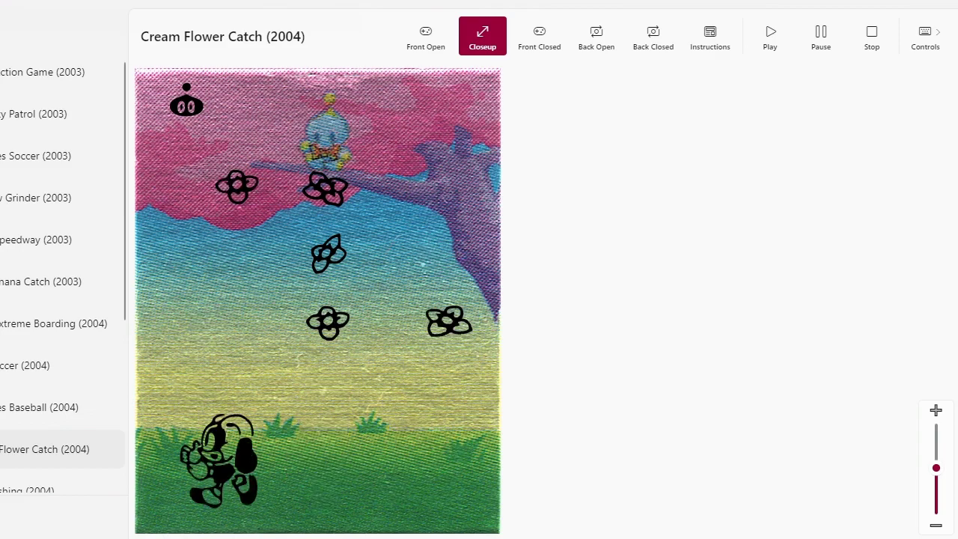
key("Right")
key("Right")
key("Left")
key("Left")
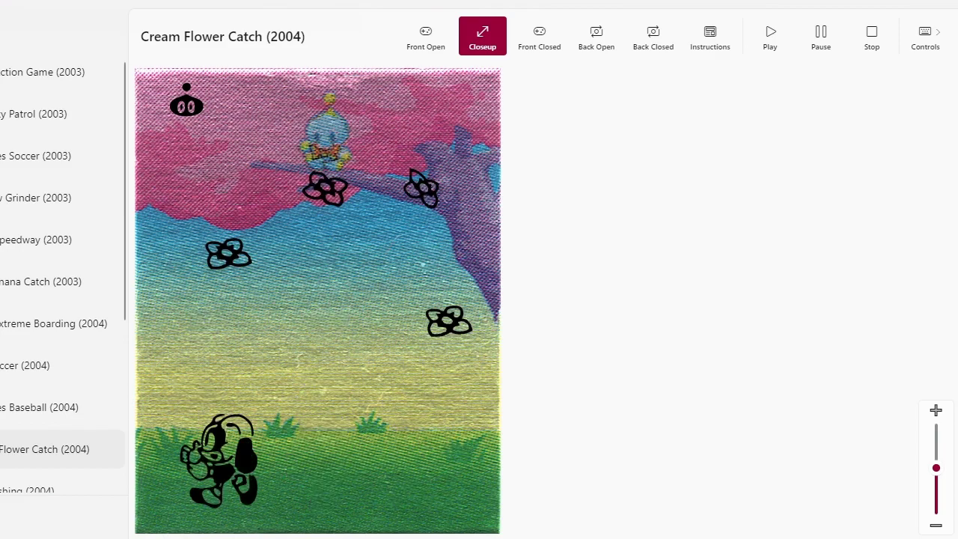
key("Right")
key("Right")
key("Left")
key("Left")
key("Right")
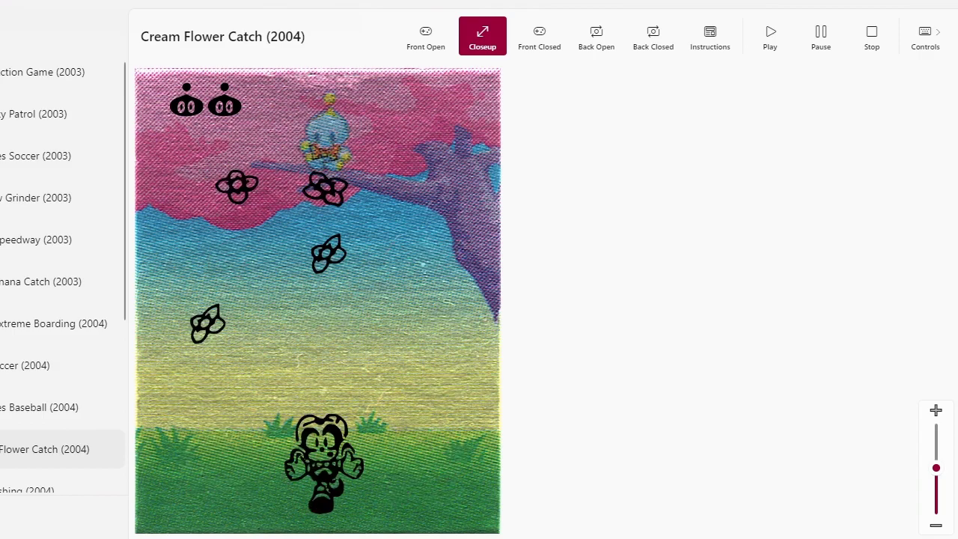
Continue catching flowers with quick back-and-forth lane changes
key("Right")
key("Left")
key("Left")
key("Right")
key("Left")
key("Right")
key("Right")
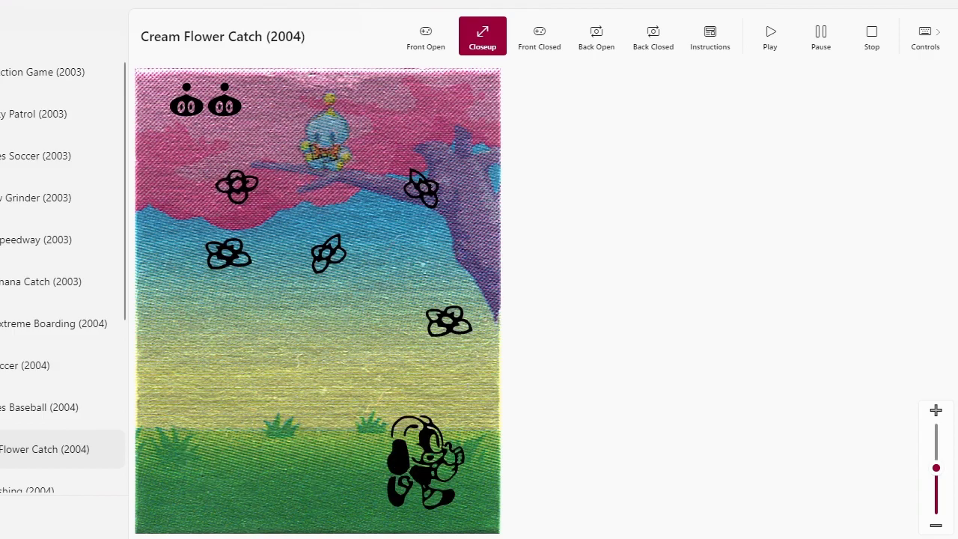
key("Left")
key("Left")
key("Right")
key("Right")
key("Left")
key("Left")
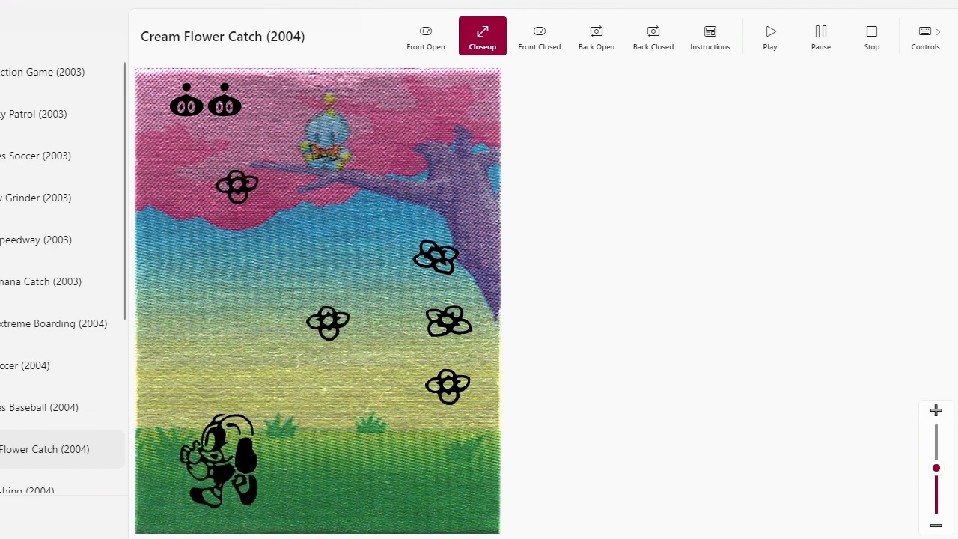
key("Right")
key("Right")
key("Left")
key("Right")
key("Left")
key("Left")
key("Right")
key("Right")
key("Left")
key("Left")
key("Right")
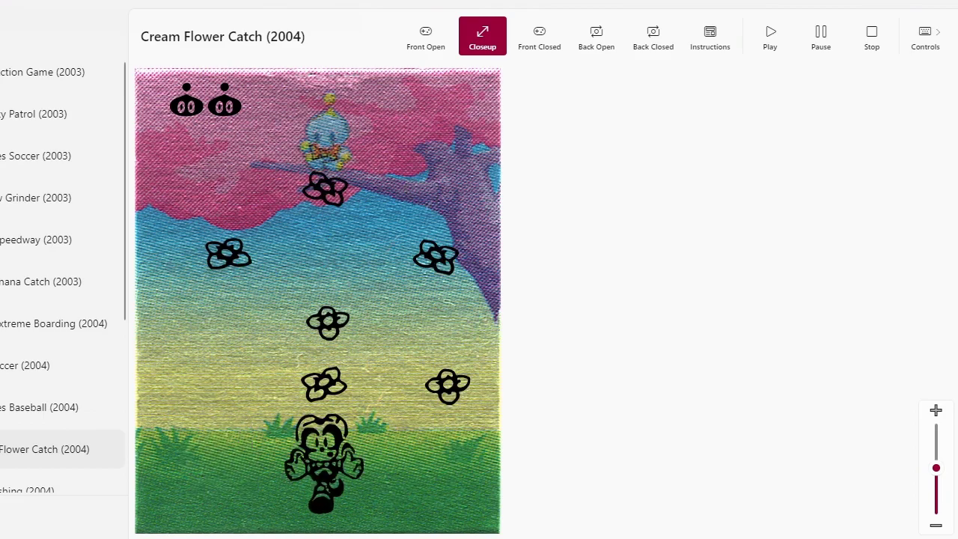
Chase the final flowers with the arrow keys until the third miss ends the game
key("Right")
key("Left")
key("Left")
key("Right")
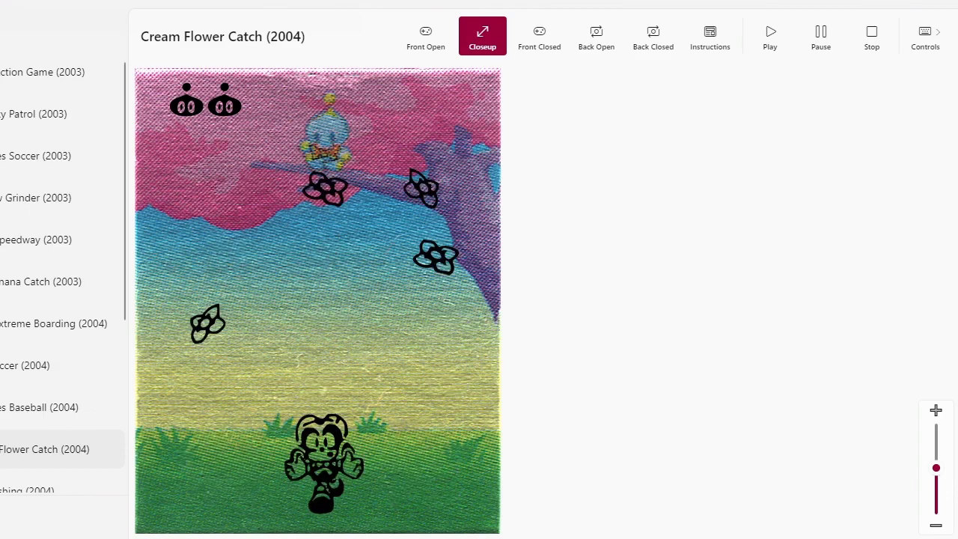
key("Left")
key("Right")
key("Right")
key("Left")
key("Left")
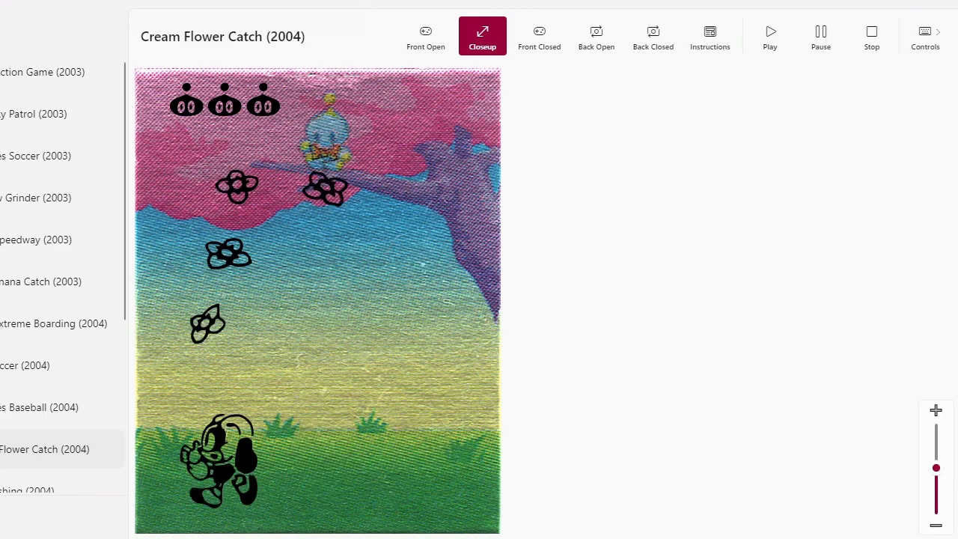
key("Right")
key("Left")
key("Right")
key("Right")
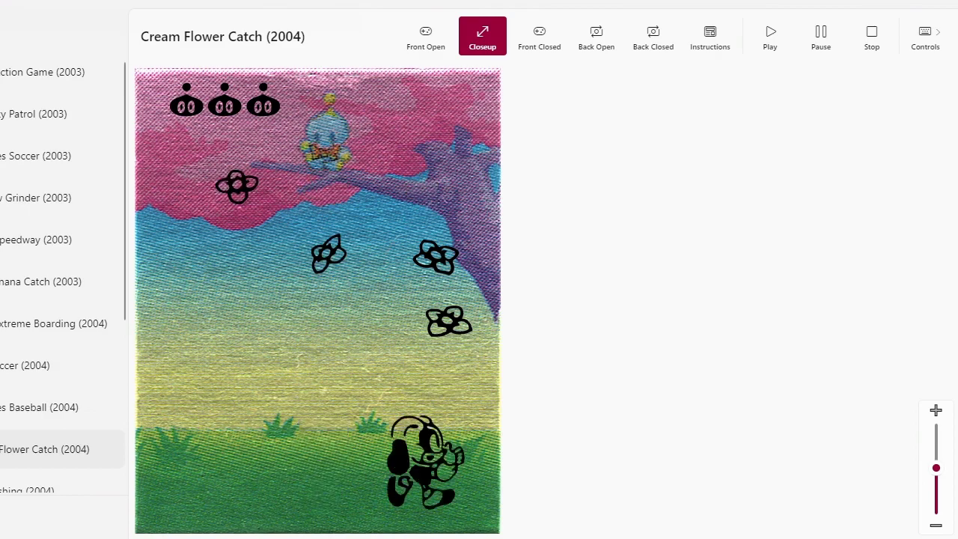
key("Left")
key("Left")
key("Right")
key("Right")
key("Left")
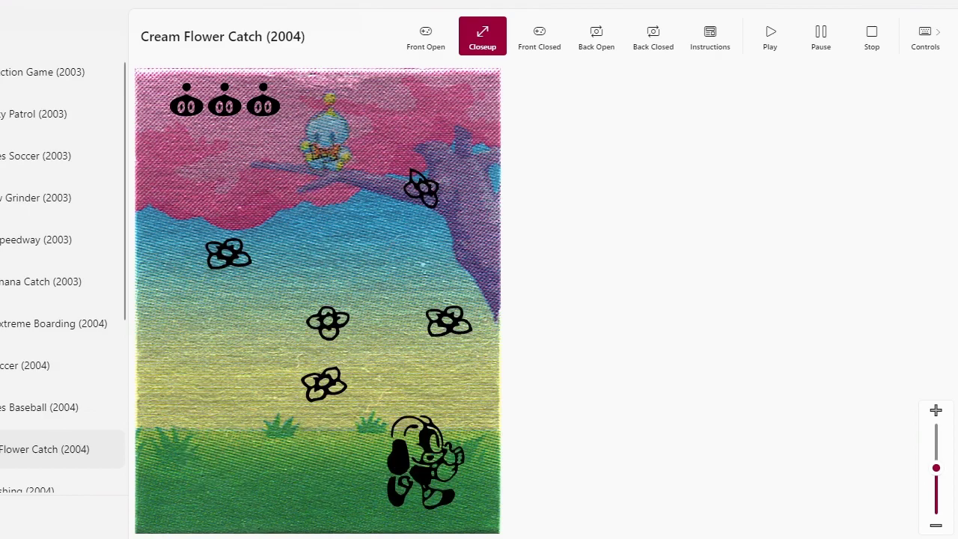
key("Right")
key("Left")
key("Left")
key("Right")
key("Right")
key("Left")
key("Left")
key("Right")
key("Left")
key("Right")
key("Right")
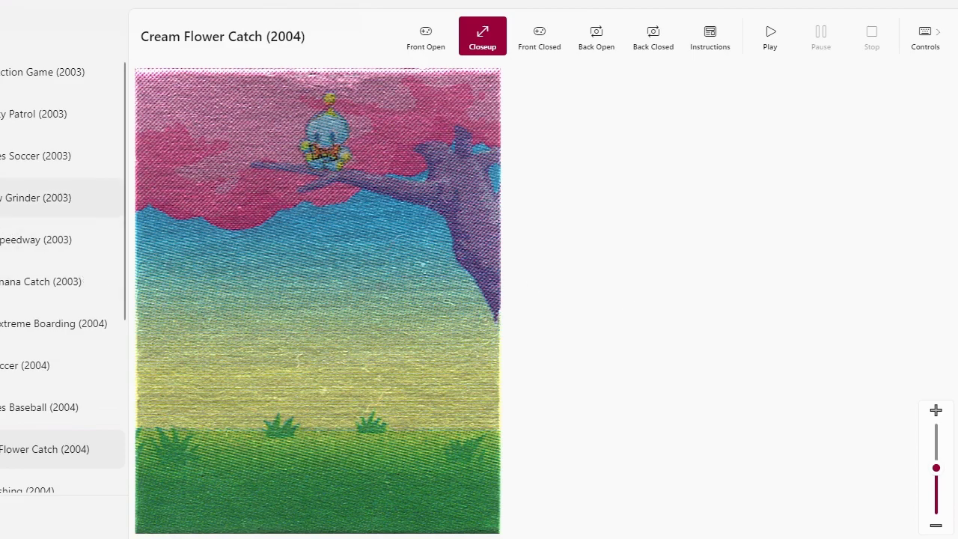
scroll(60, 199, "down", 1)
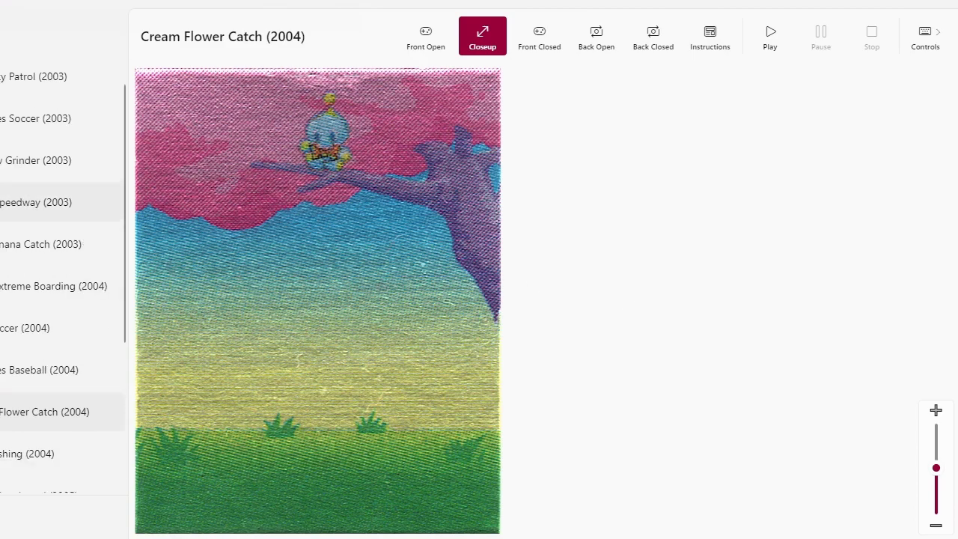
scroll(60, 204, "down", 1)
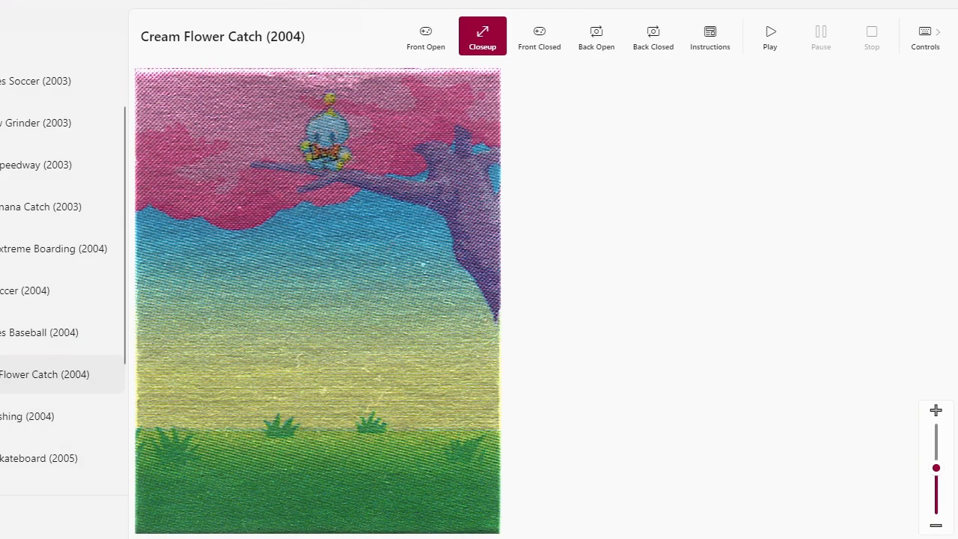